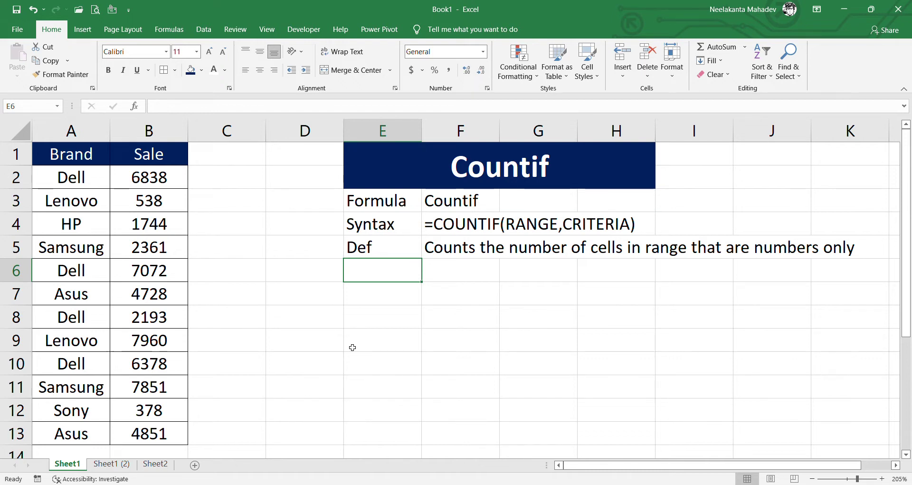
Enter the label Dell in cell D7.
{"action": "left_click", "coordinate": [328, 305]}
{"action": "type", "text": "Dell"}
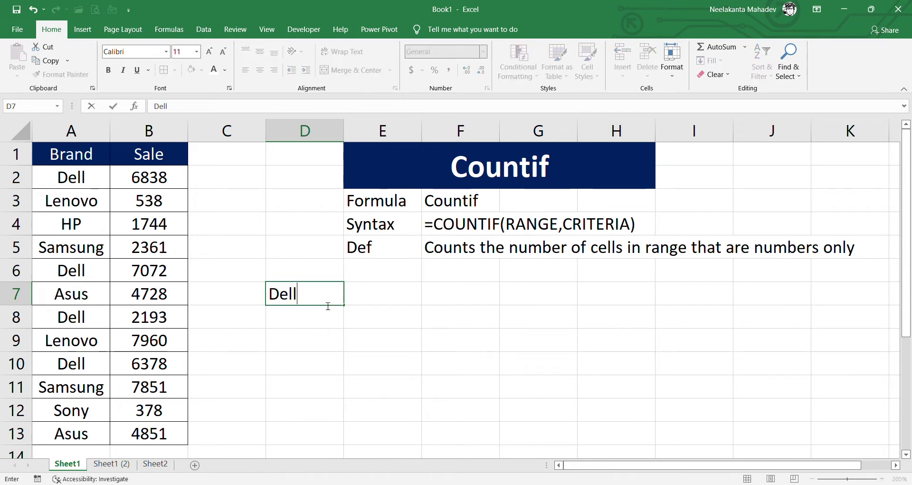
{"action": "key", "text": "Return"}
Count the Dell entries in the Brand column by entering =COUNTIF(A2:A13,"Dell") in cell D8.
{"action": "type", "text": "=COU"}
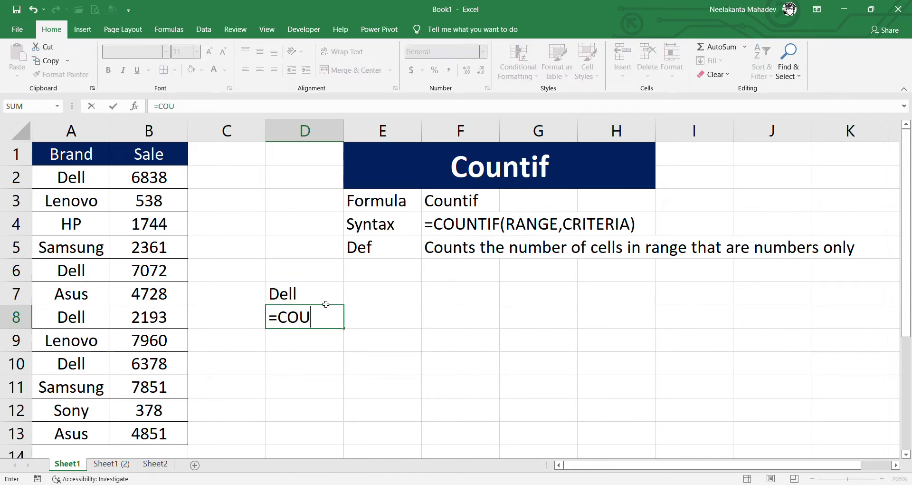
{"action": "type", "text": "NTIF("}
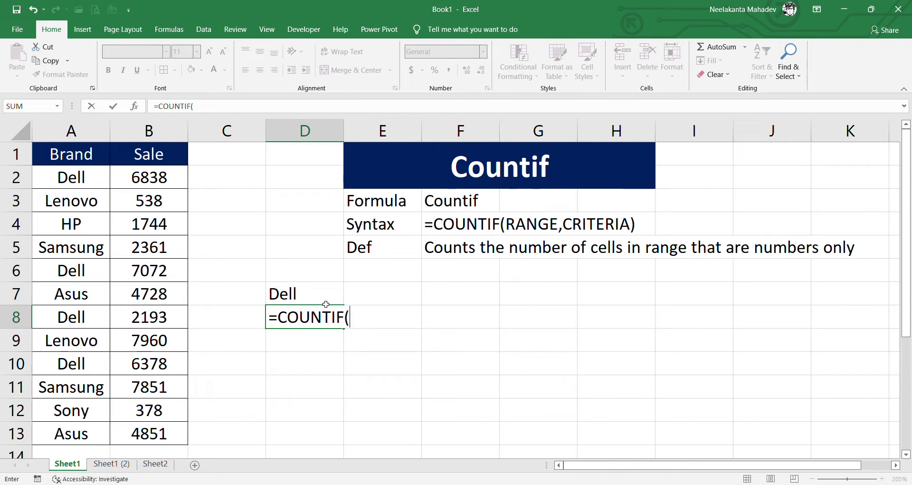
{"action": "type", "text": "A2:a"}
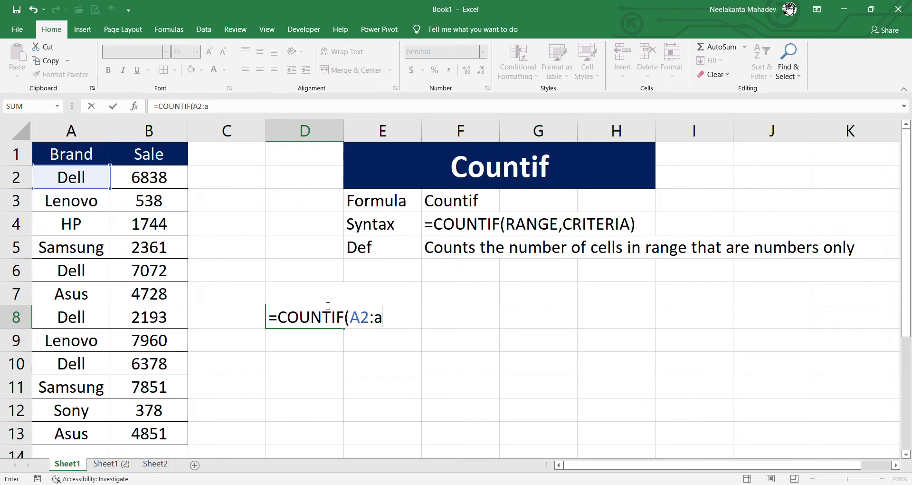
{"action": "type", "text": "13,"}
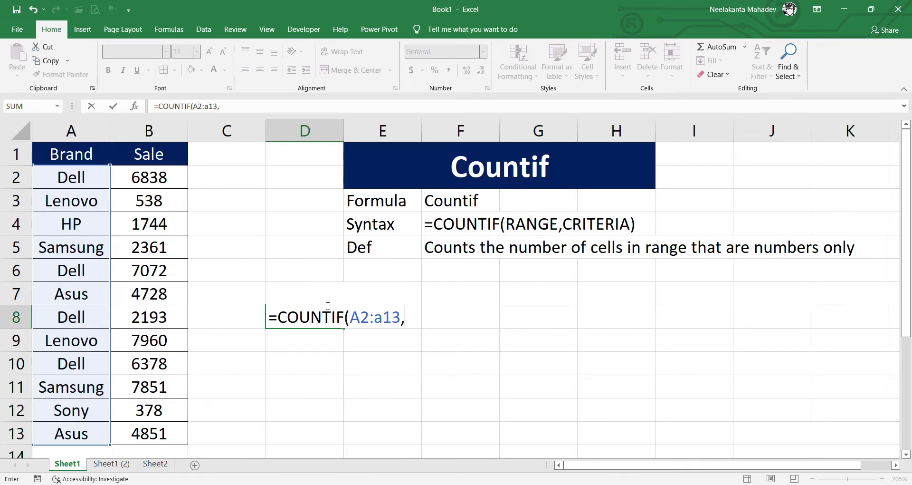
{"action": "type", "text": "\"Dell"}
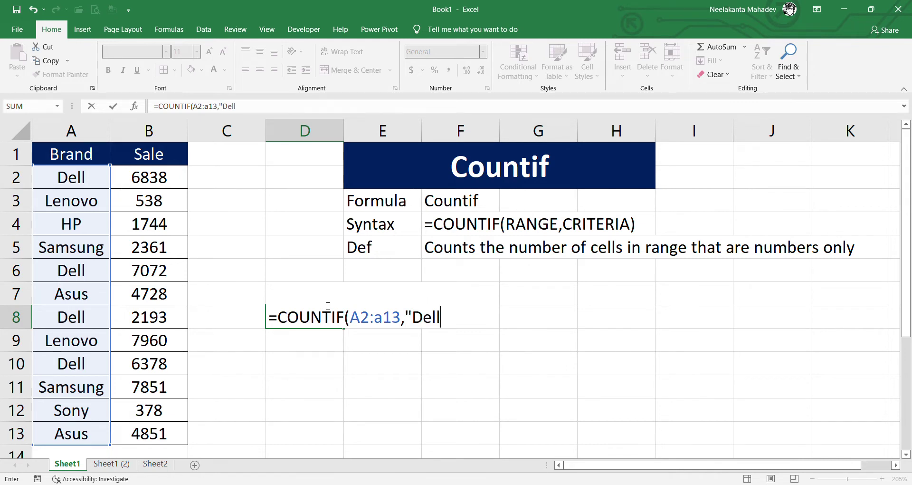
{"action": "type", "text": "\")"}
{"action": "key", "text": "Return"}
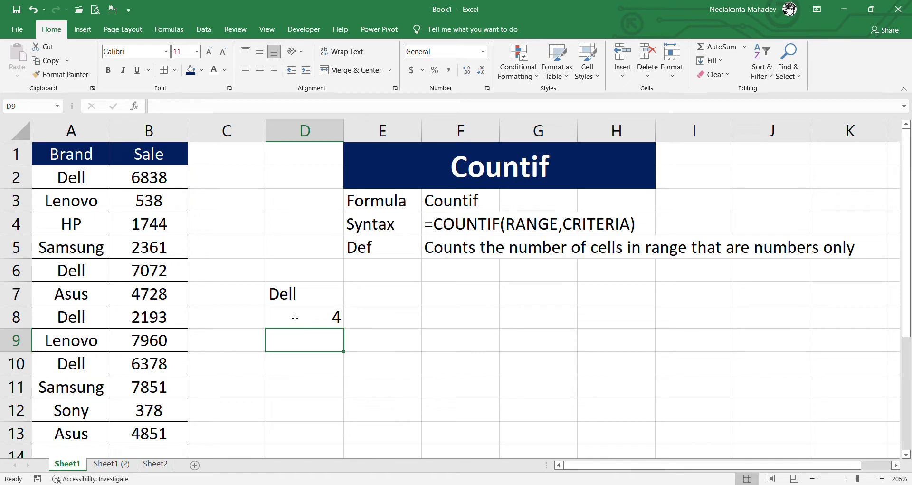
Change the criterion of the COUNTIF formula in D8 to "Lenovo".
{"action": "left_click", "coordinate": [295, 317]}
{"action": "double_click", "coordinate": [324, 325]}
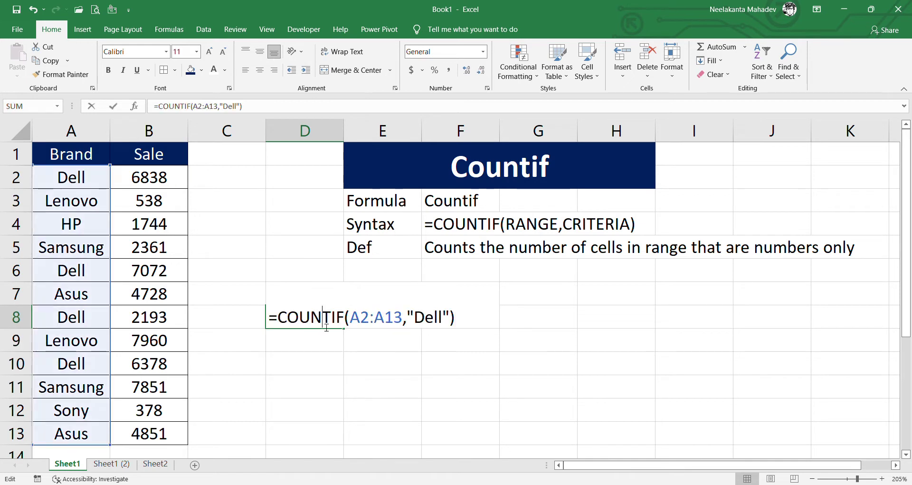
{"action": "left_click", "coordinate": [439, 321]}
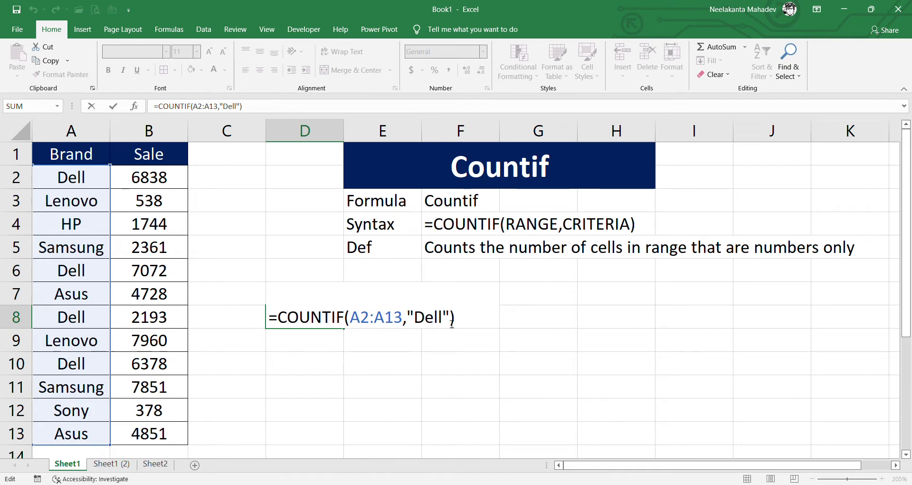
{"action": "key", "text": "BackSpace"}
{"action": "key", "text": "BackSpace"}
{"action": "key", "text": "BackSpace"}
{"action": "key", "text": "BackSpace"}
{"action": "type", "text": "Lenovo"}
{"action": "key", "text": "Return"}
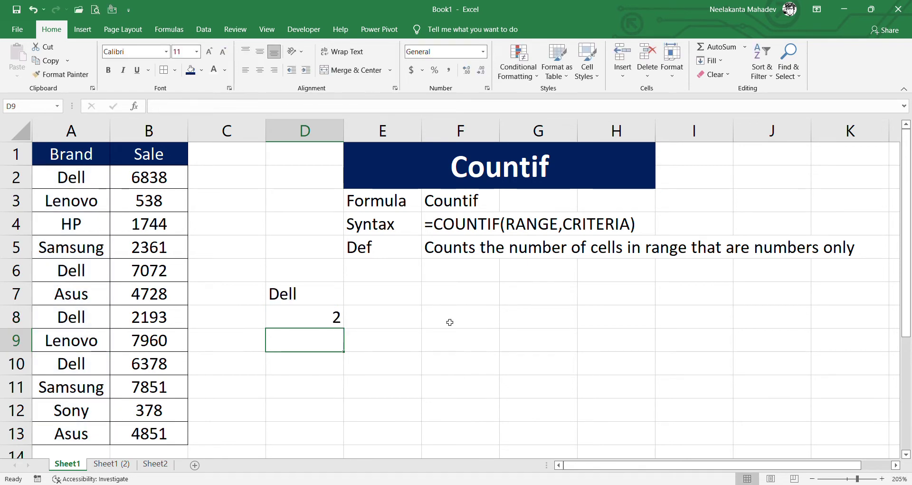
Check the Lenovo entries in the Brand column against the COUNTIF formula in D8.
{"action": "left_click", "coordinate": [71, 201]}
{"action": "left_click", "coordinate": [78, 341]}
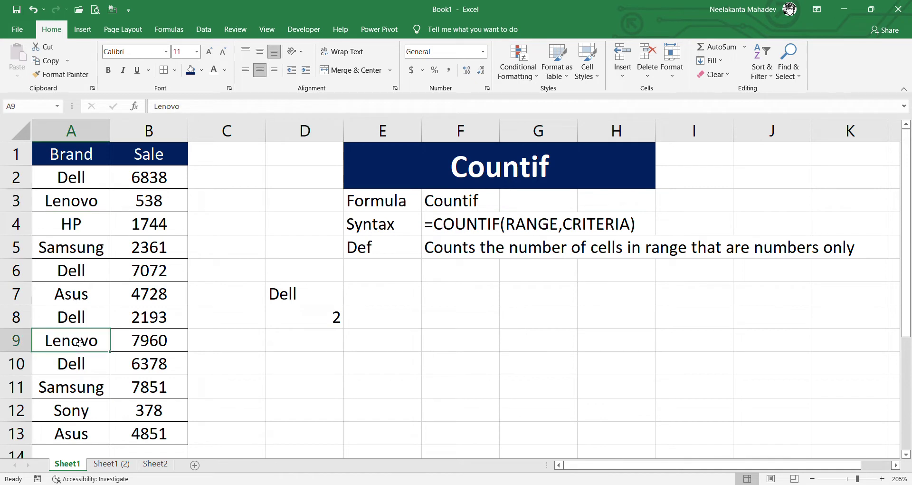
{"action": "left_click", "coordinate": [337, 312]}
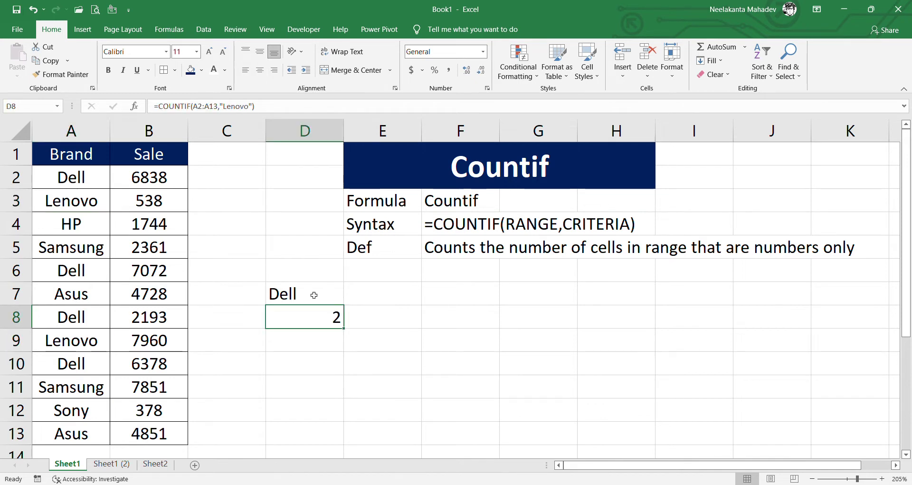
{"action": "double_click", "coordinate": [316, 318]}
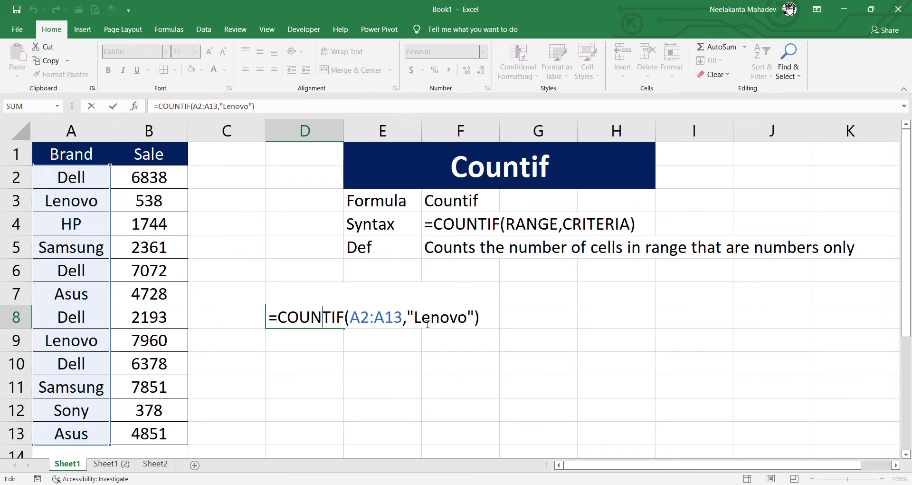
{"action": "key", "text": "Return"}
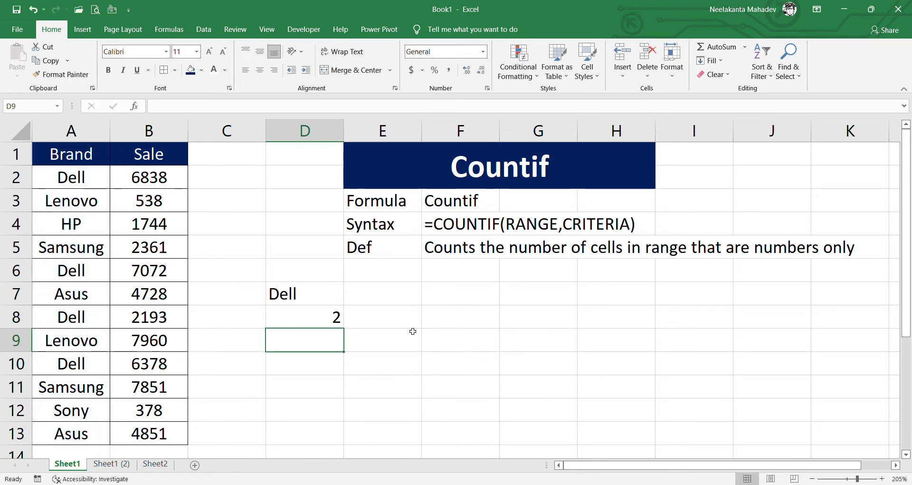
On Sheet1 (2), count the sales above 5000 by entering =COUNTIF(B2:B13,">5000") in cell D9.
{"action": "left_click", "coordinate": [129, 463]}
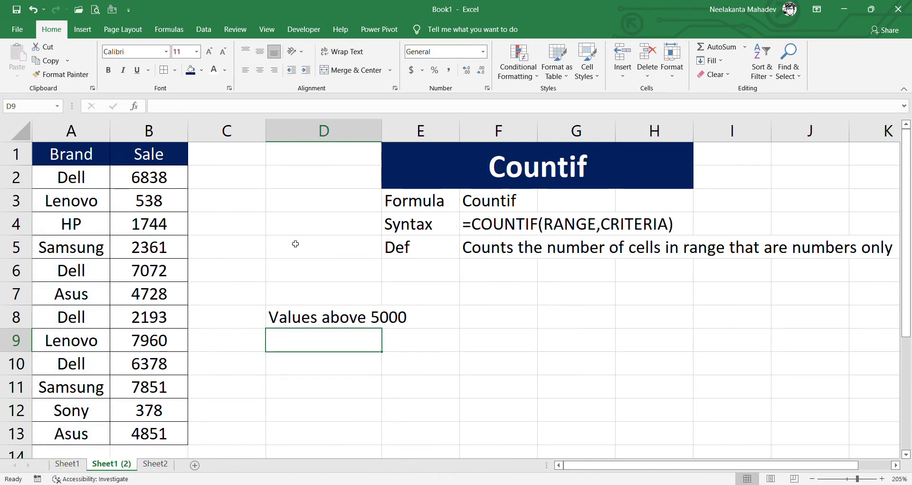
{"action": "left_click_drag", "start_coordinate": [176, 177], "coordinate": [173, 412]}
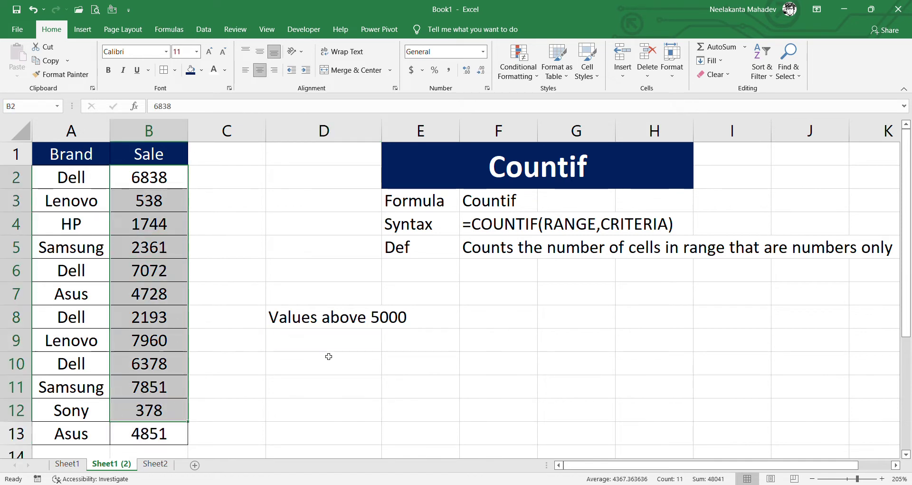
{"action": "left_click", "coordinate": [342, 346]}
{"action": "type", "text": "=Countif("}
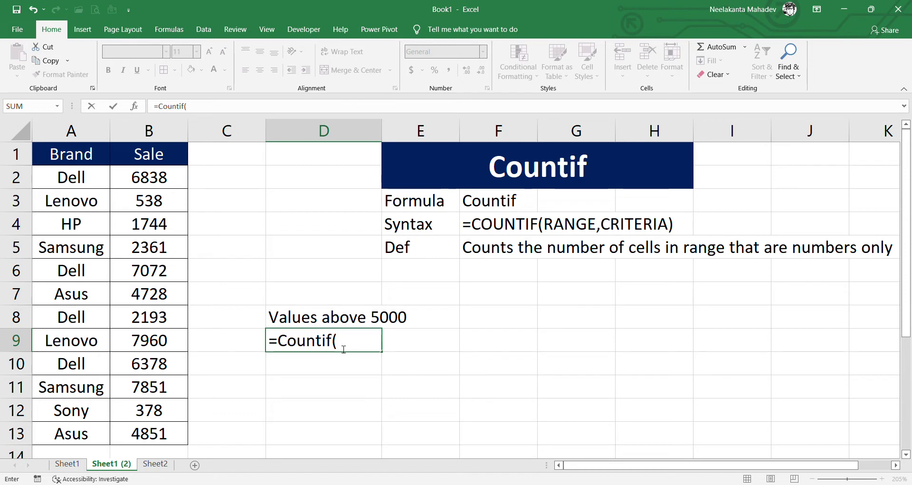
{"action": "type", "text": "B2:b"}
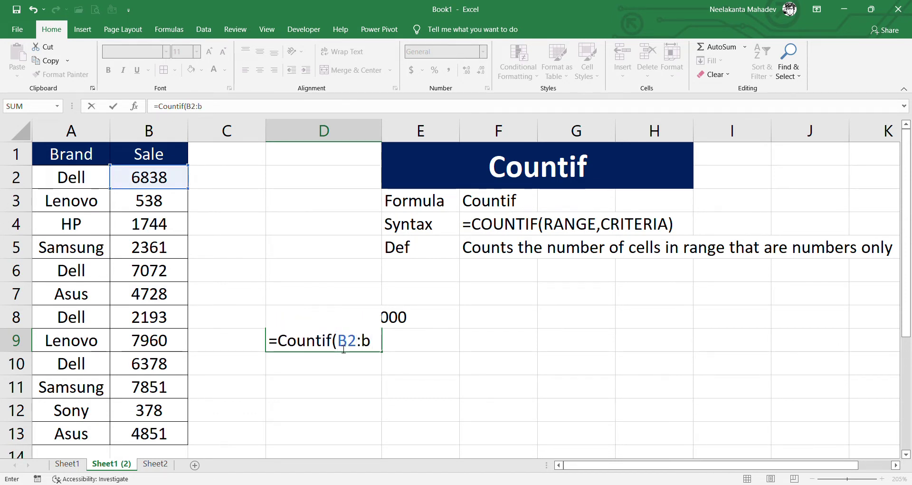
{"action": "type", "text": "13,\">"}
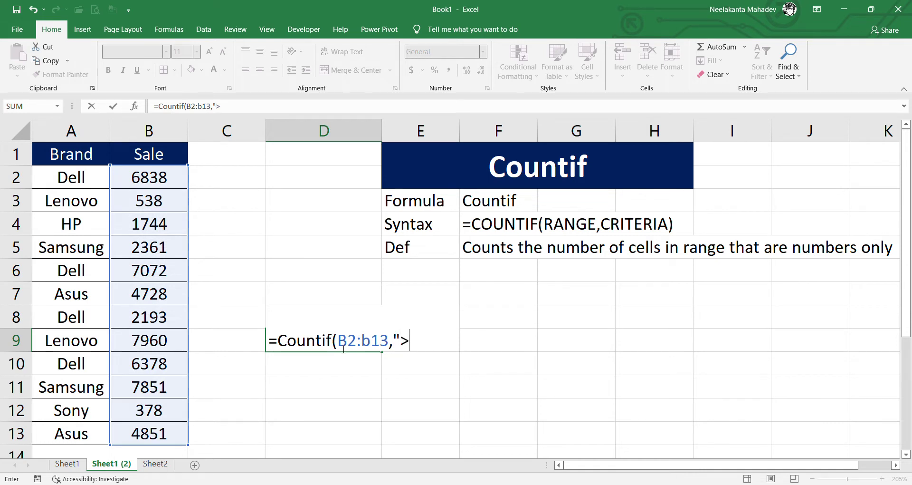
{"action": "type", "text": "5000"}
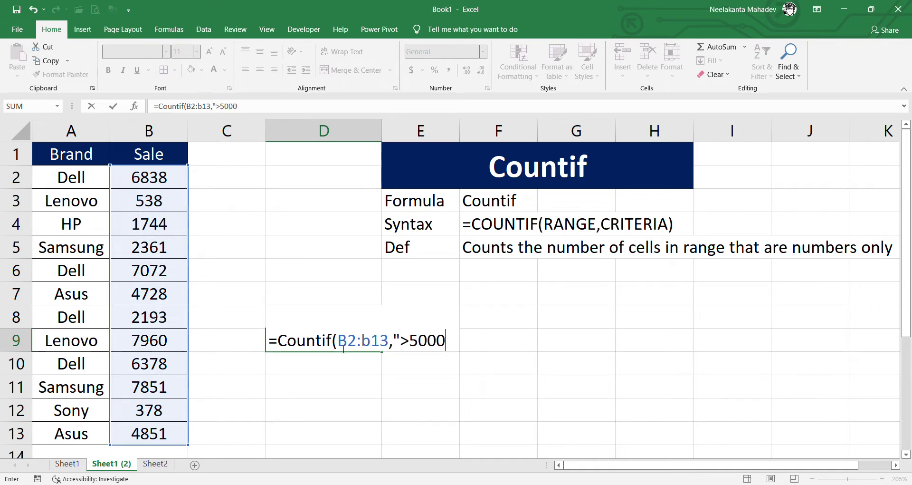
{"action": "type", "text": "\")"}
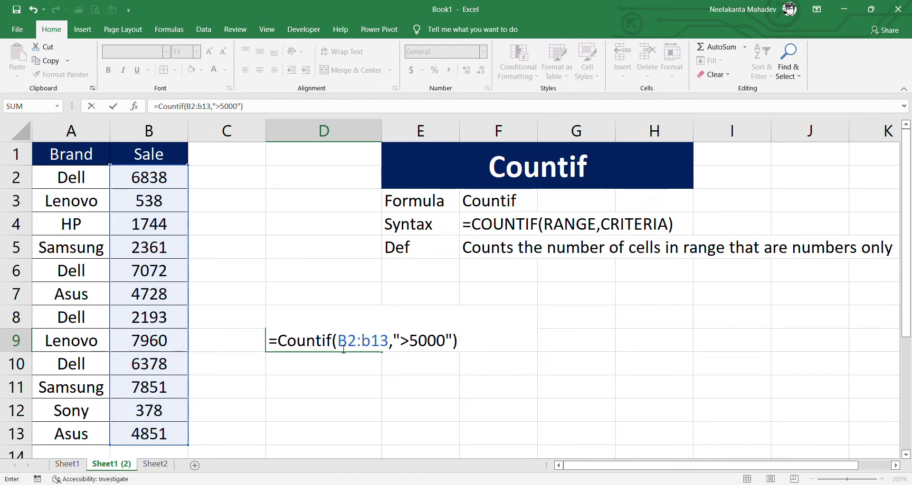
{"action": "key", "text": "Return"}
Check the result in D9 against the Sale values above 5000 and review its formula without changing it.
{"action": "left_click", "coordinate": [343, 347]}
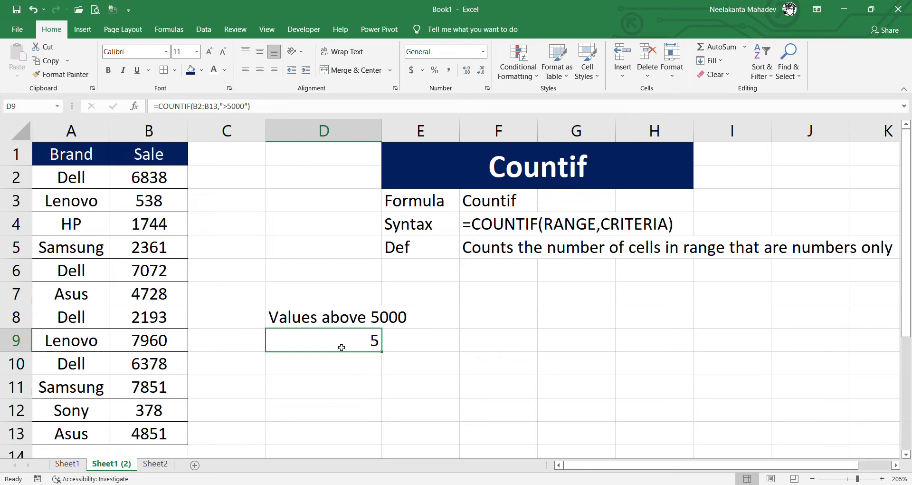
{"action": "left_click", "coordinate": [134, 183]}
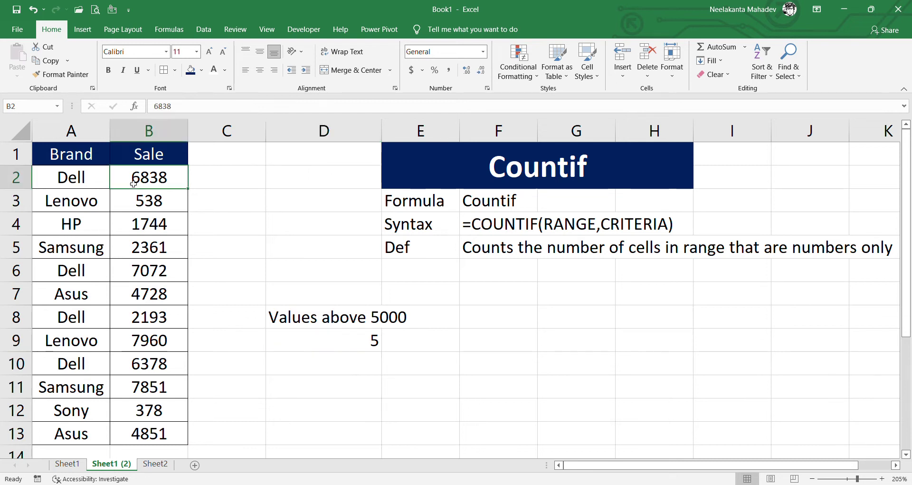
{"action": "left_click", "coordinate": [154, 275]}
{"action": "left_click", "coordinate": [156, 342]}
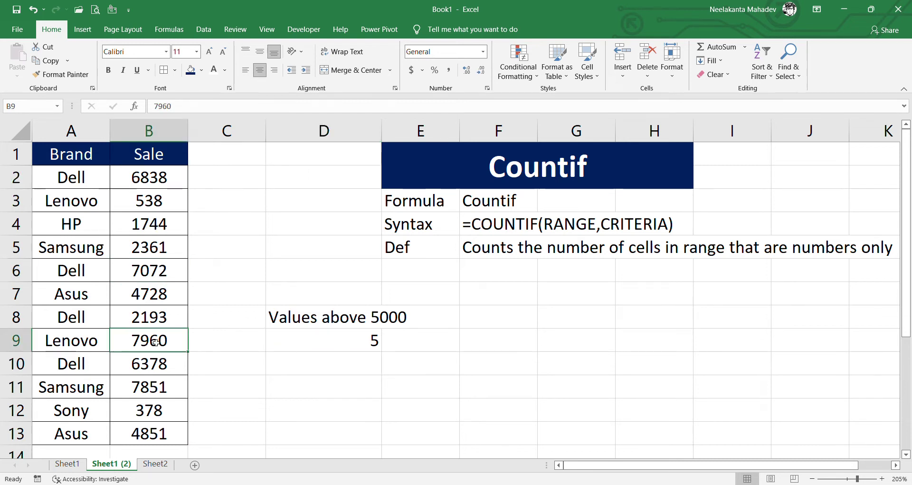
{"action": "left_click", "coordinate": [157, 363]}
{"action": "left_click", "coordinate": [162, 386]}
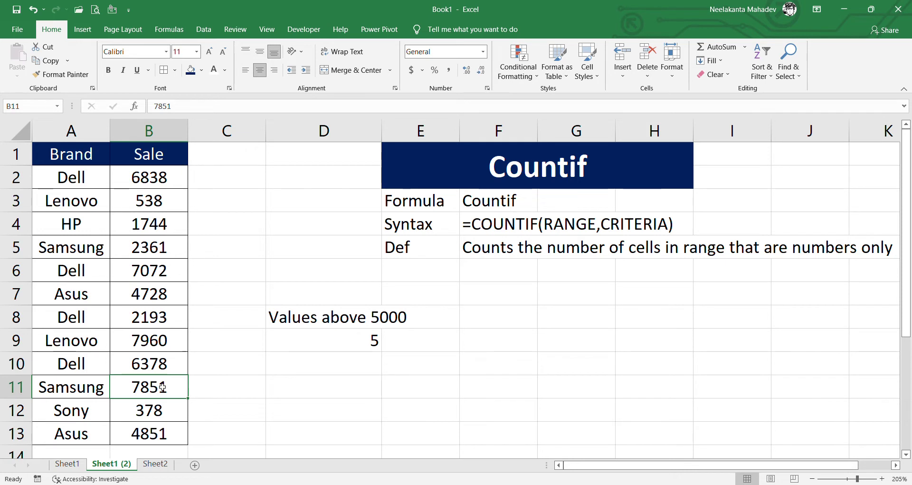
{"action": "double_click", "coordinate": [341, 343]}
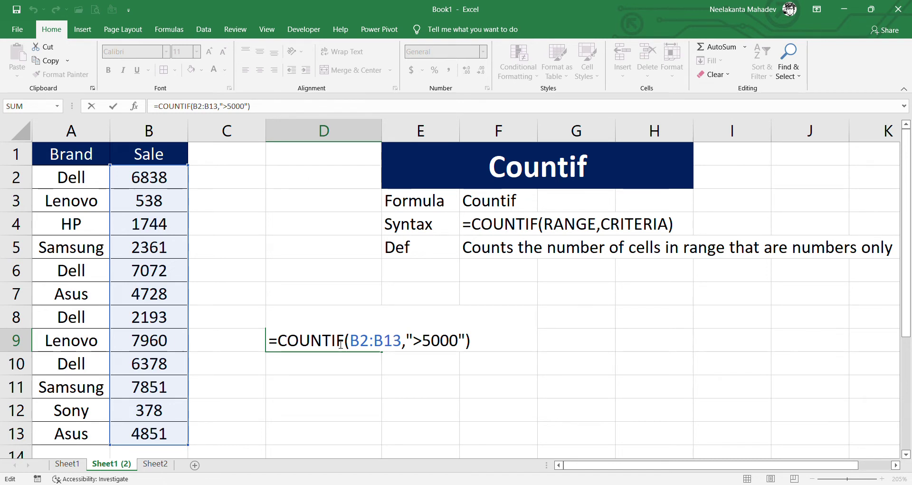
{"action": "key", "text": "Return"}
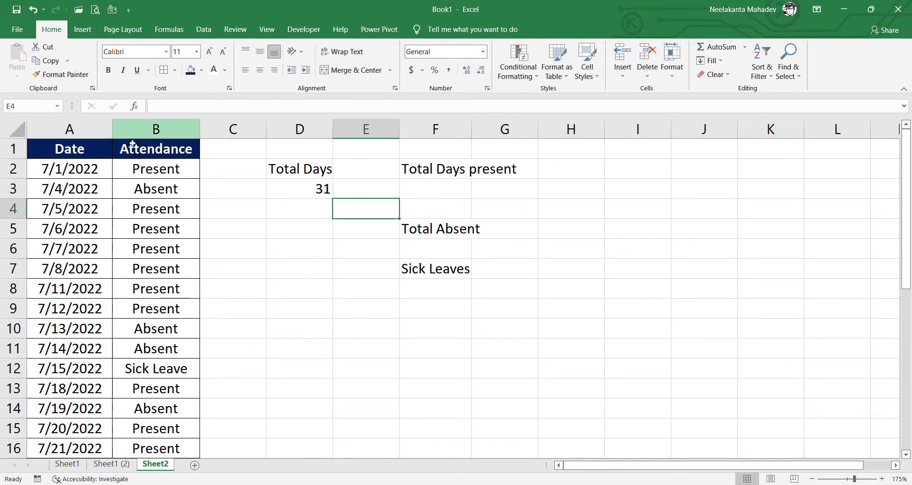
On Sheet2, count the days present by entering =COUNTIF(B2:B22,"Present") in cell F3.
{"action": "left_click", "coordinate": [101, 171]}
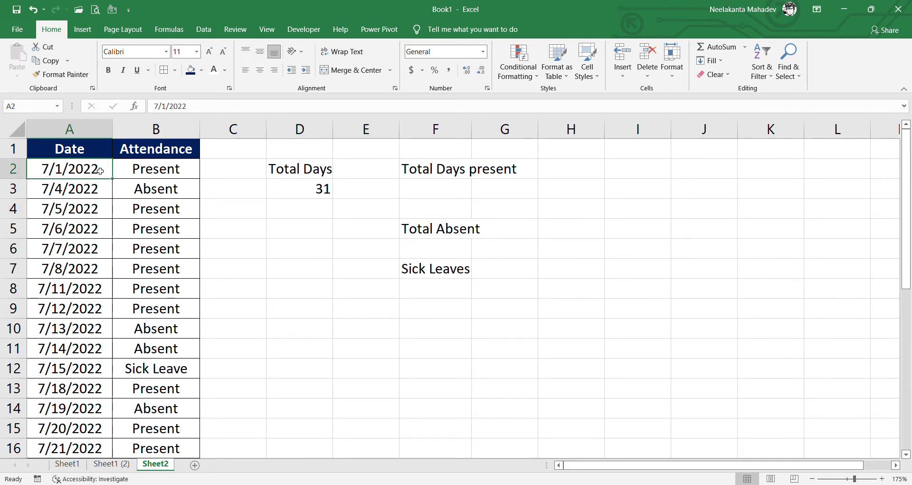
{"action": "left_click", "coordinate": [140, 175]}
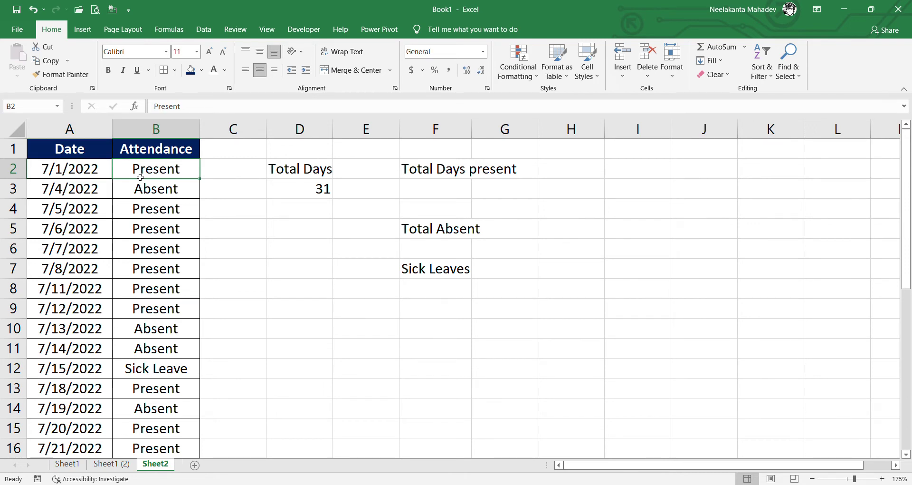
{"action": "left_click", "coordinate": [452, 190]}
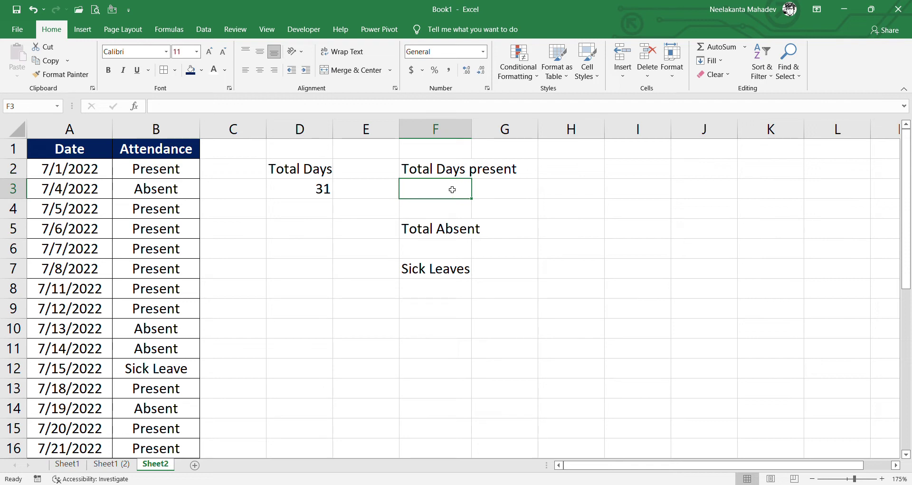
{"action": "type", "text": "="}
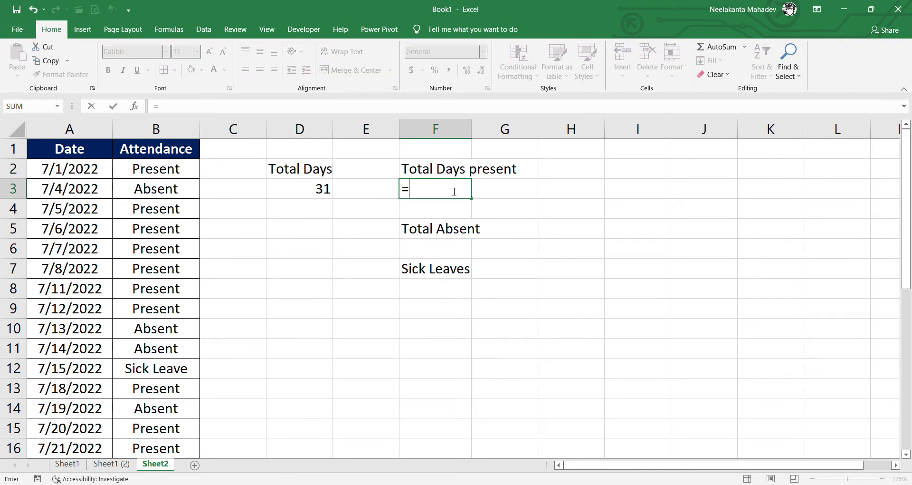
{"action": "type", "text": "countif("}
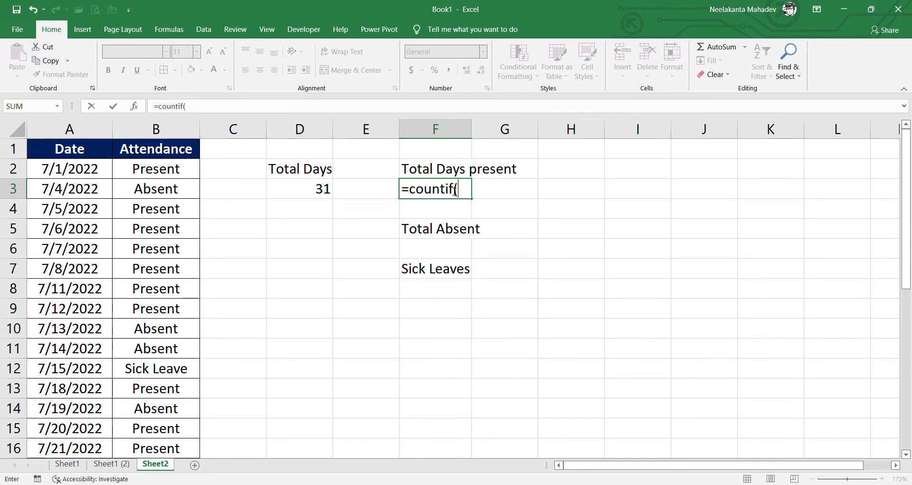
{"action": "type", "text": "B2:b"}
{"action": "key", "text": "BackSpace"}
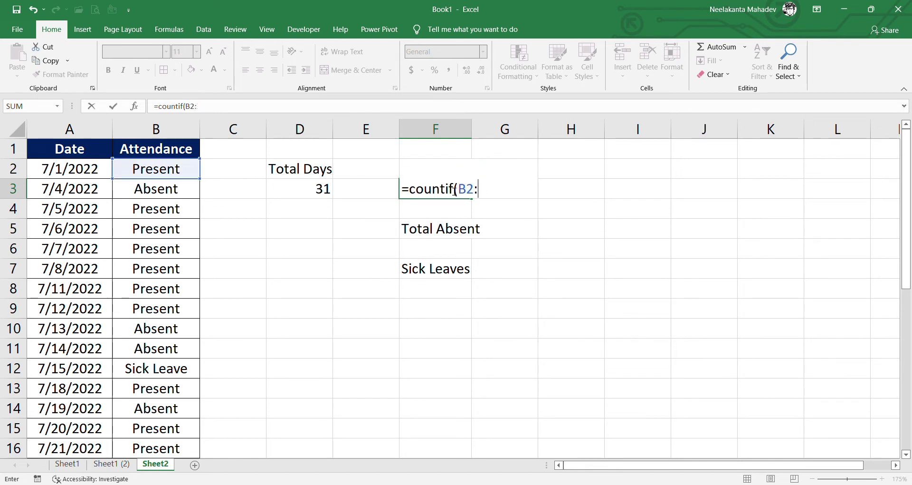
{"action": "scroll", "coordinate": [252, 265], "scroll_direction": "down", "scroll_amount": 3}
{"action": "scroll", "coordinate": [179, 303], "scroll_direction": "up", "scroll_amount": 3}
{"action": "type", "text": "B22"}
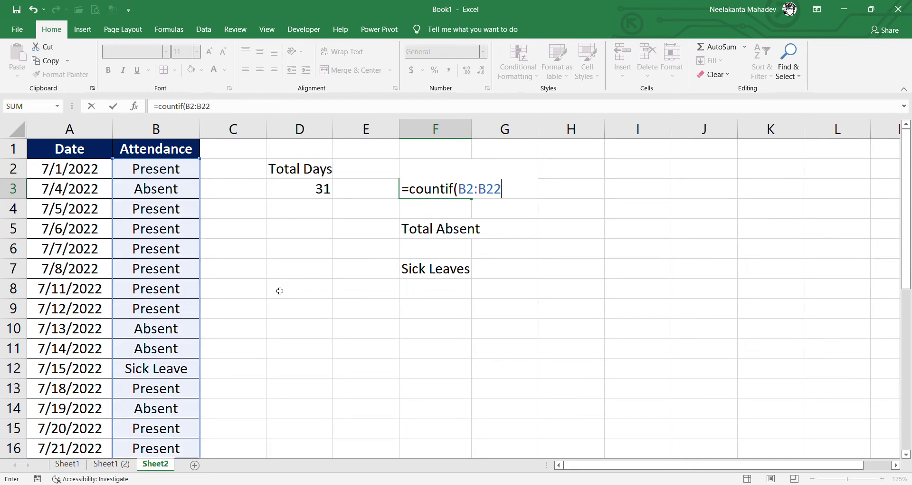
{"action": "type", "text": ",\"Pres"}
{"action": "key", "text": "BackSpace"}
{"action": "type", "text": "net"}
{"action": "key", "text": "BackSpace"}
{"action": "key", "text": "BackSpace"}
{"action": "key", "text": "BackSpace"}
{"action": "type", "text": "ent\")"}
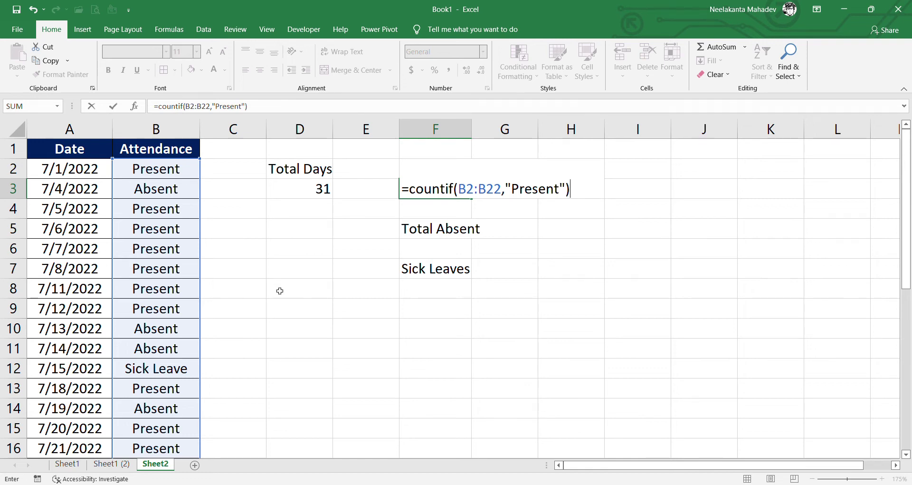
{"action": "key", "text": "Return"}
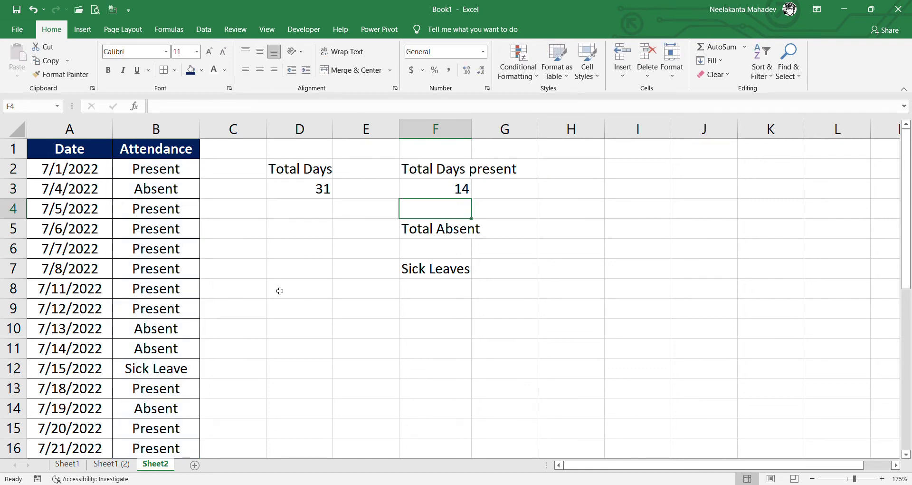
Count the absent days by entering =COUNTIF(B2:B22,"Absent") in cell F6 under Total Absent.
{"action": "left_click", "coordinate": [423, 253]}
{"action": "type", "text": "=countif("}
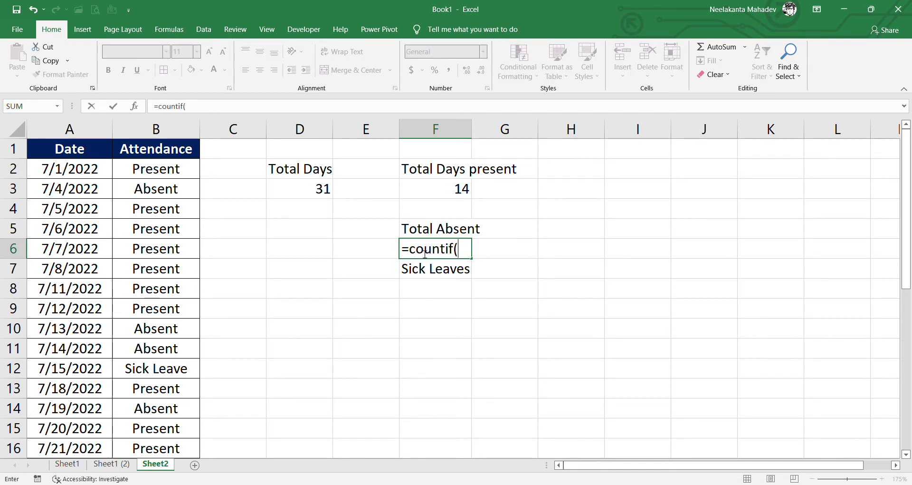
{"action": "type", "text": "B2:"}
{"action": "scroll", "coordinate": [383, 267], "scroll_direction": "down", "scroll_amount": 3}
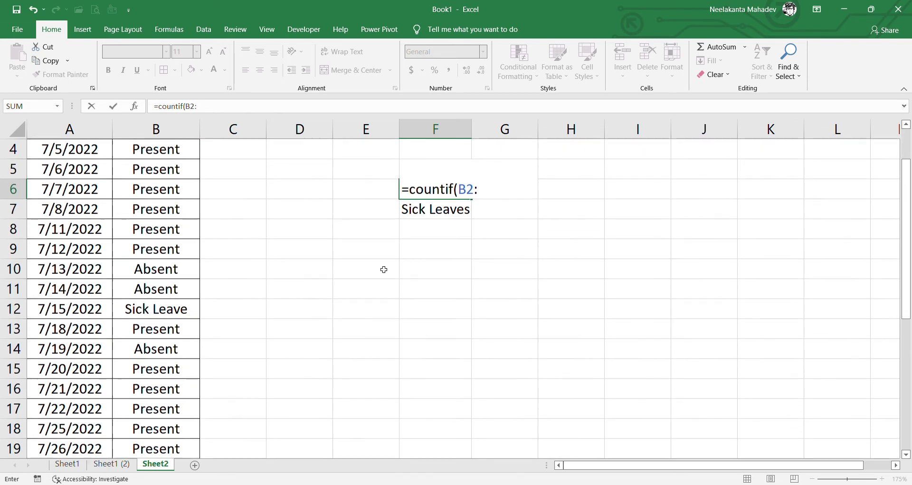
{"action": "scroll", "coordinate": [410, 267], "scroll_direction": "up", "scroll_amount": 3}
{"action": "type", "text": "B22,\""}
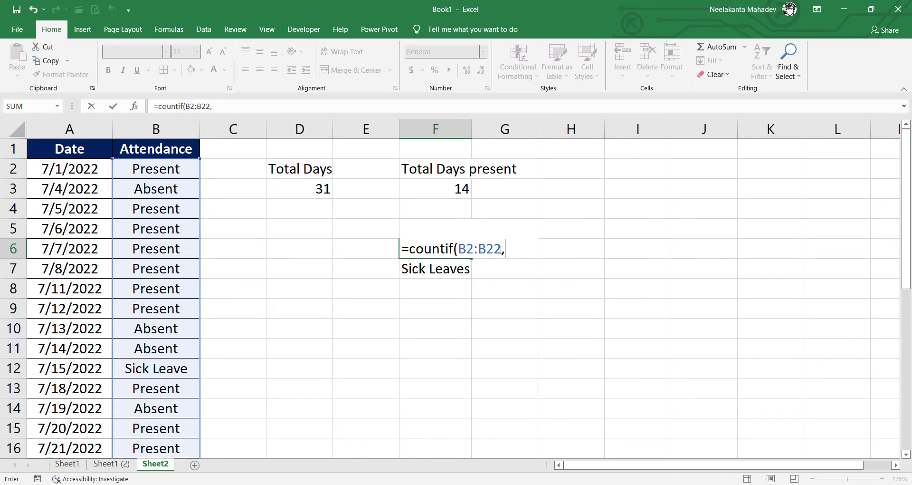
{"action": "type", "text": "sent\")"}
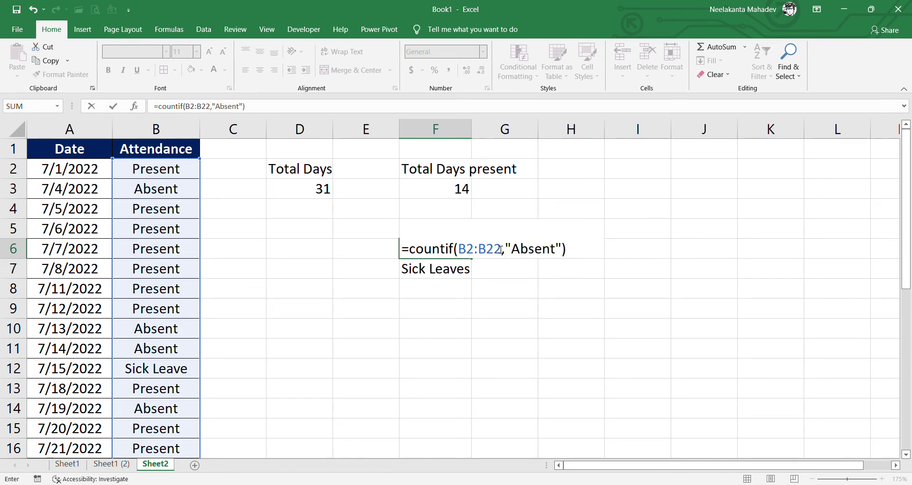
{"action": "key", "text": "Return"}
Clear the Total Days label and its value from cells D2:D3.
{"action": "left_click_drag", "start_coordinate": [285, 168], "coordinate": [295, 189]}
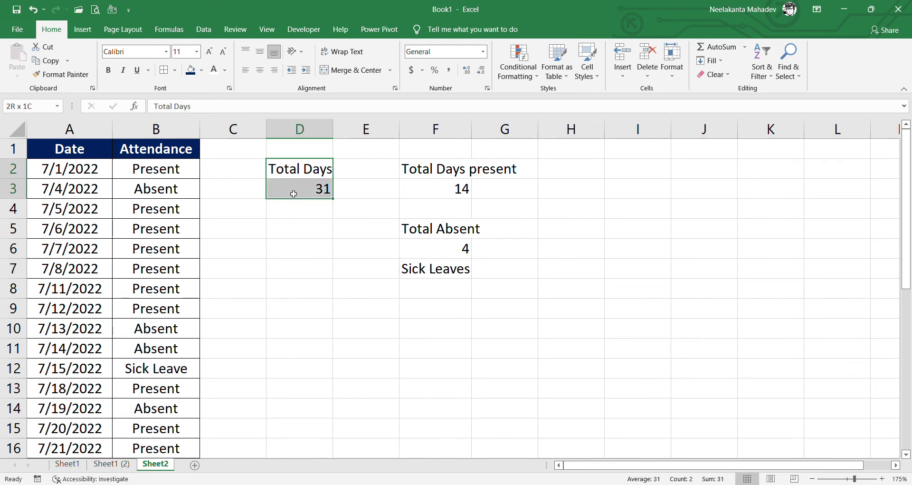
{"action": "key", "text": "Delete"}
Count the sick leaves by entering =COUNTIF(B2:B22,B12) in cell F8, using the Sick Leave cell B12 as criterion.
{"action": "left_click", "coordinate": [418, 297]}
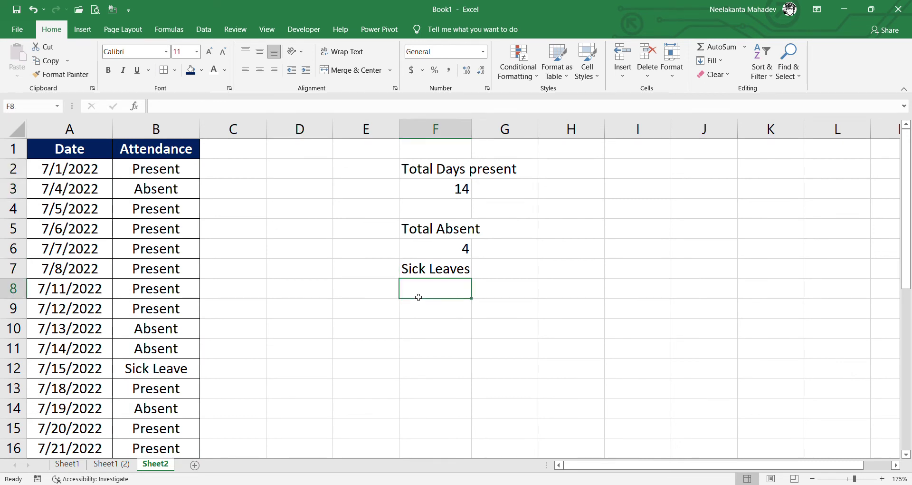
{"action": "type", "text": "="}
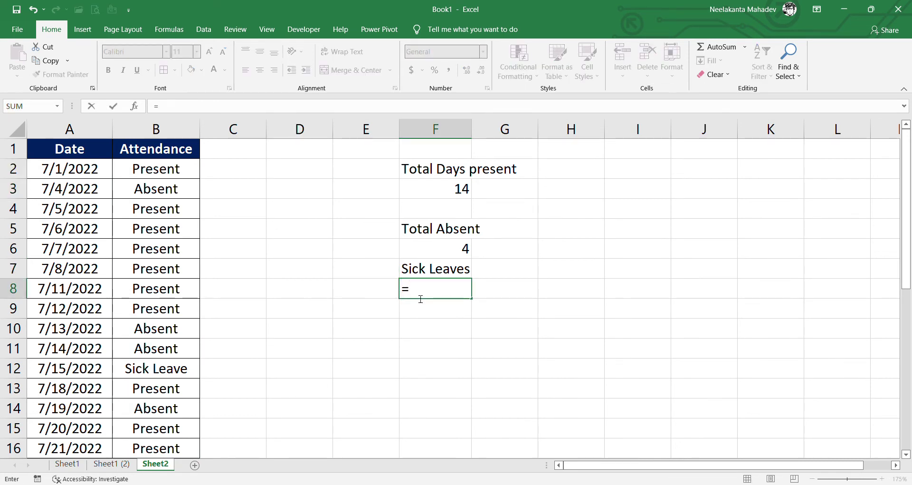
{"action": "type", "text": "Countif(B2"}
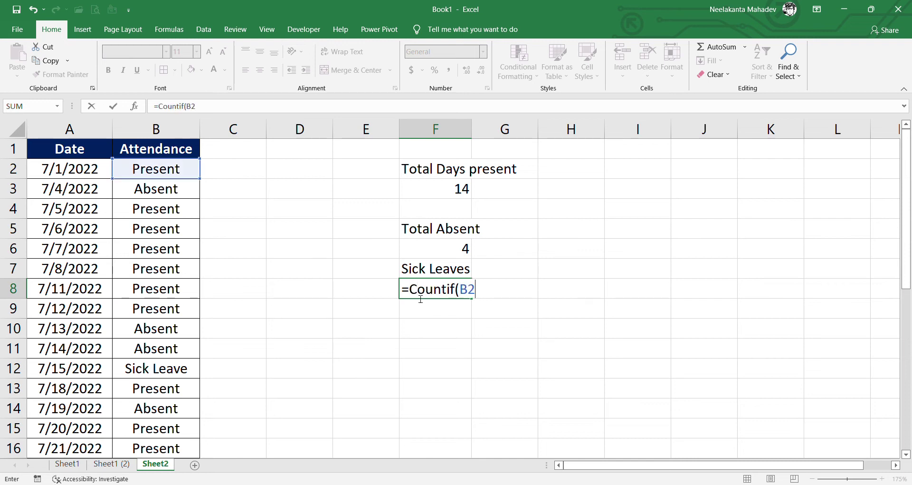
{"action": "type", "text": ":b22,\""}
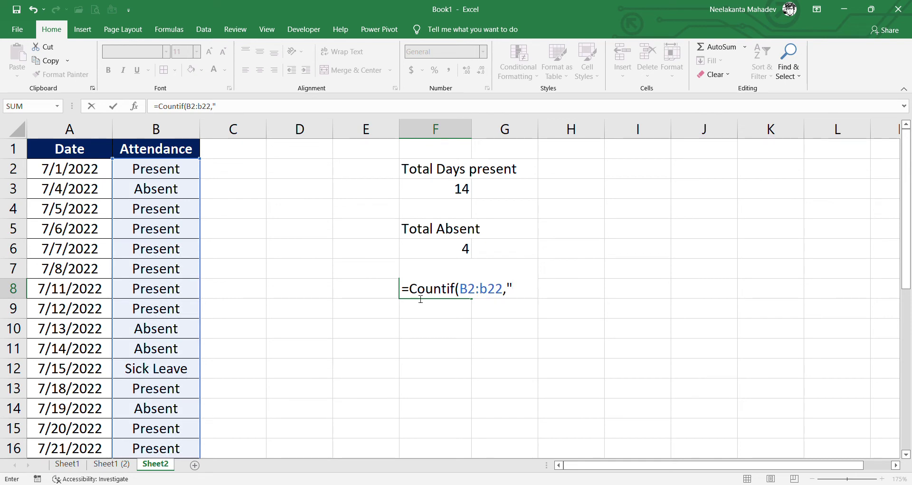
{"action": "key", "text": "BackSpace"}
{"action": "left_click", "coordinate": [165, 371]}
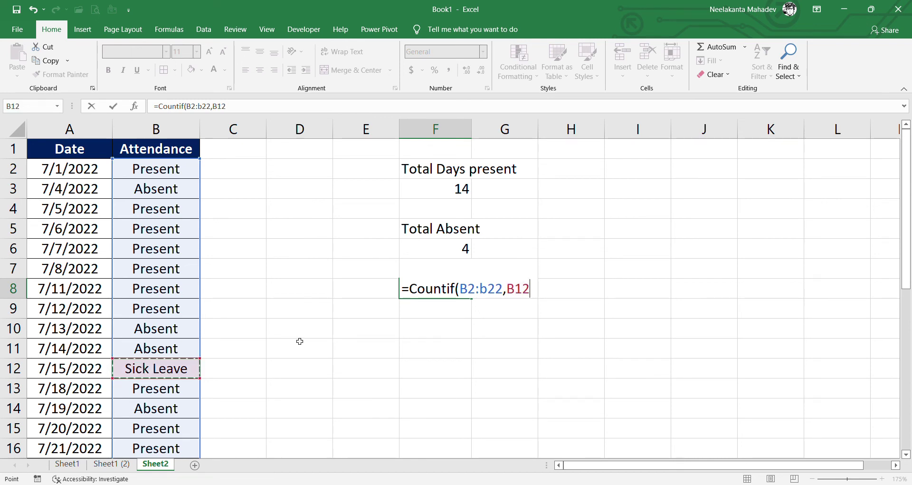
{"action": "type", "text": ")"}
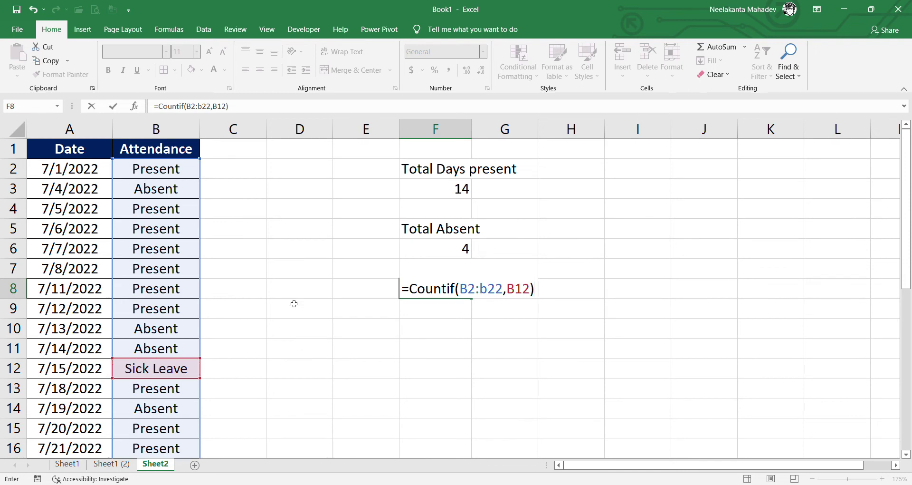
{"action": "scroll", "coordinate": [252, 342], "scroll_direction": "down", "scroll_amount": 2}
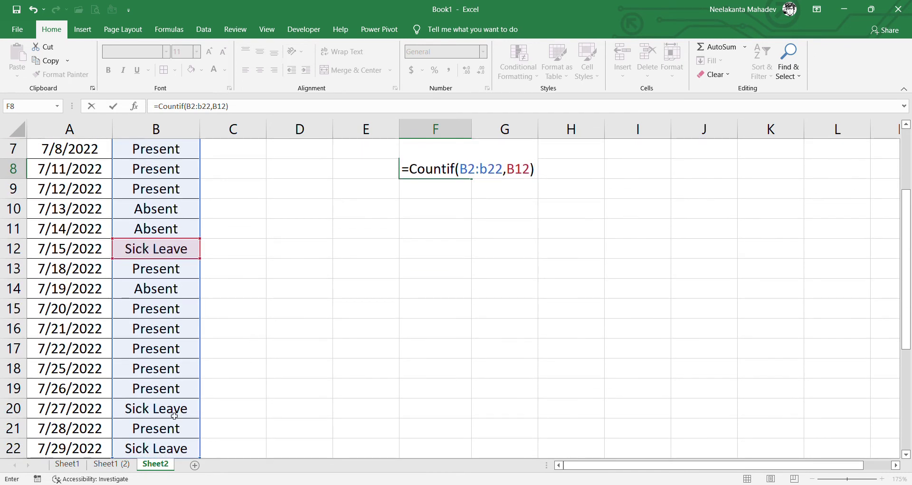
{"action": "scroll", "coordinate": [357, 285], "scroll_direction": "down", "scroll_amount": 1}
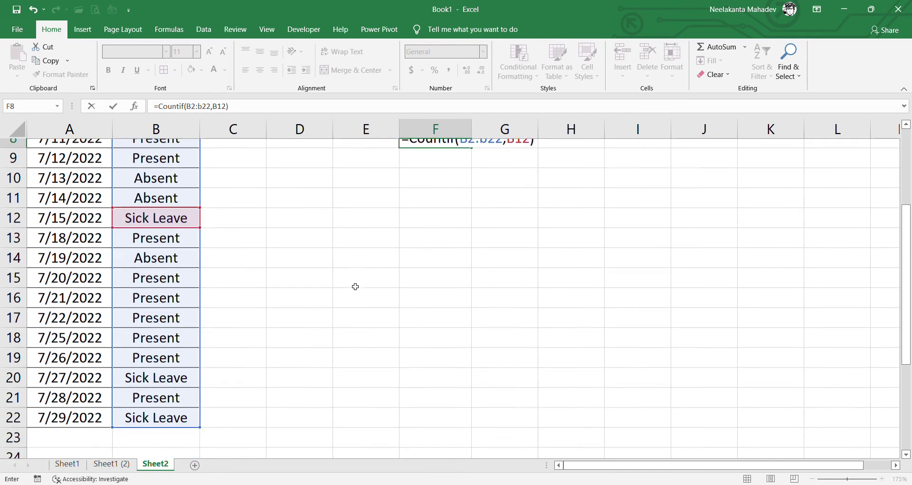
{"action": "scroll", "coordinate": [357, 285], "scroll_direction": "up", "scroll_amount": 3}
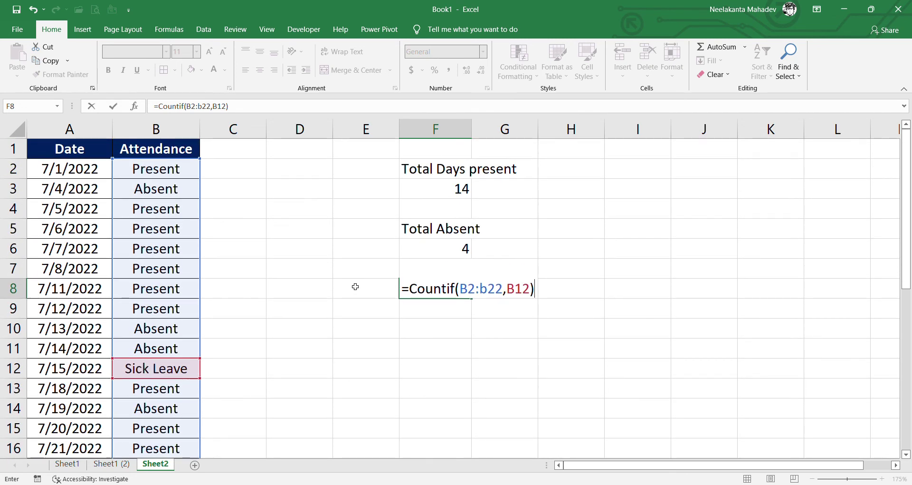
{"action": "key", "text": "Return"}
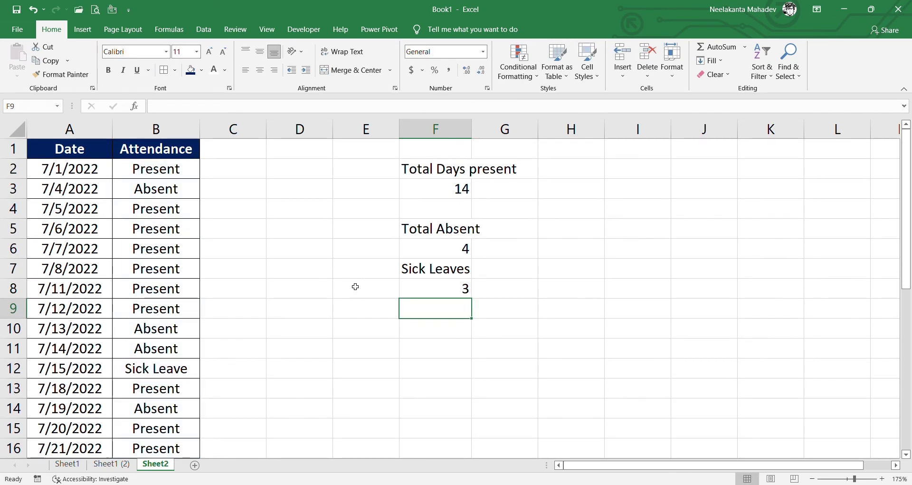
Count all filled Attendance cells by entering =COUNTA(B2:B22) in cell D4.
{"action": "left_click", "coordinate": [411, 190]}
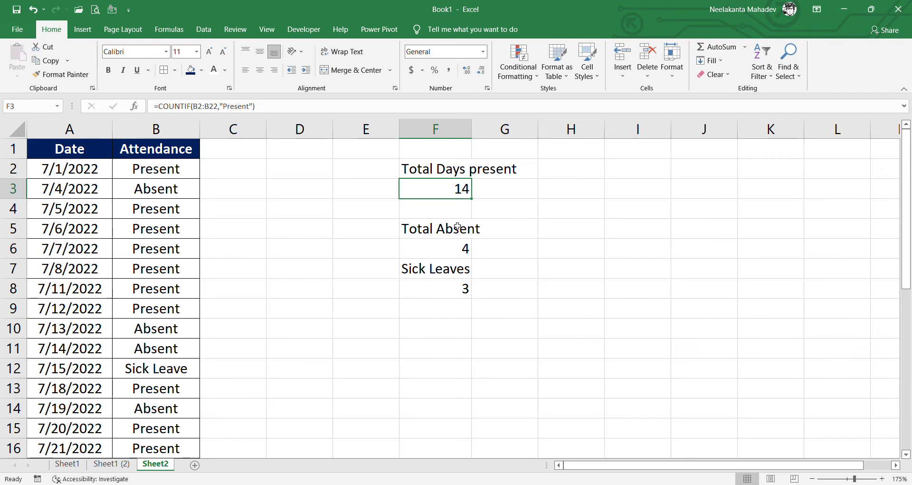
{"action": "left_click", "coordinate": [456, 245]}
{"action": "left_click", "coordinate": [458, 287]}
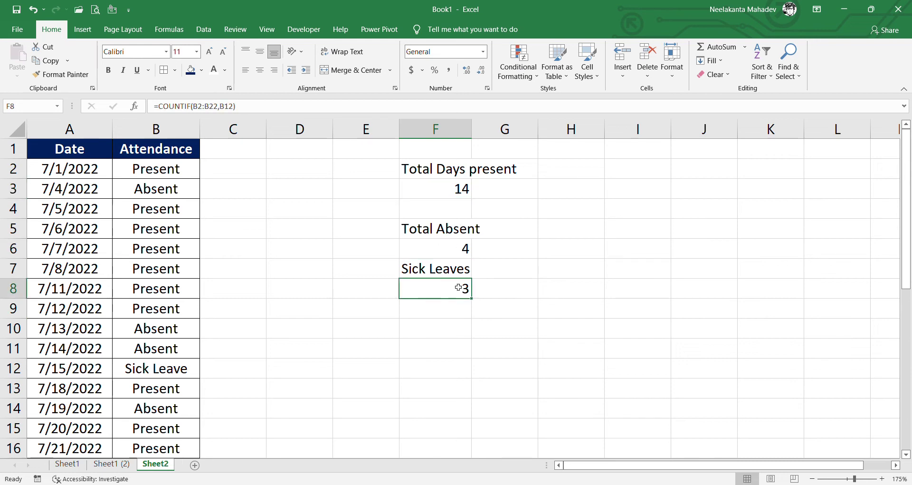
{"action": "left_click", "coordinate": [291, 213]}
{"action": "type", "text": "="}
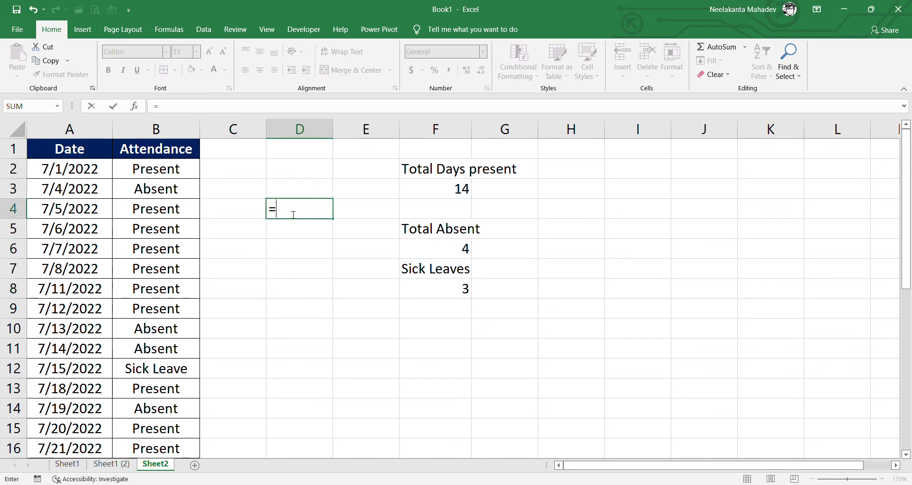
{"action": "type", "text": "counta("}
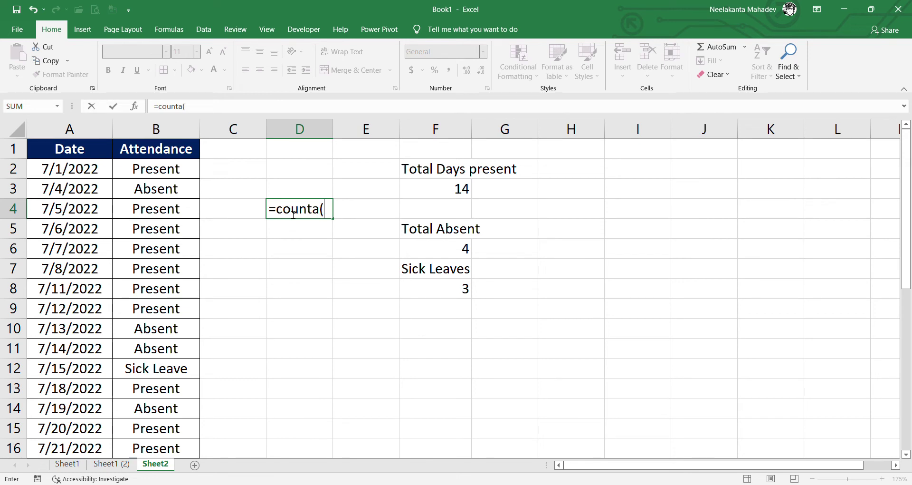
{"action": "left_click_drag", "start_coordinate": [173, 170], "coordinate": [178, 431]}
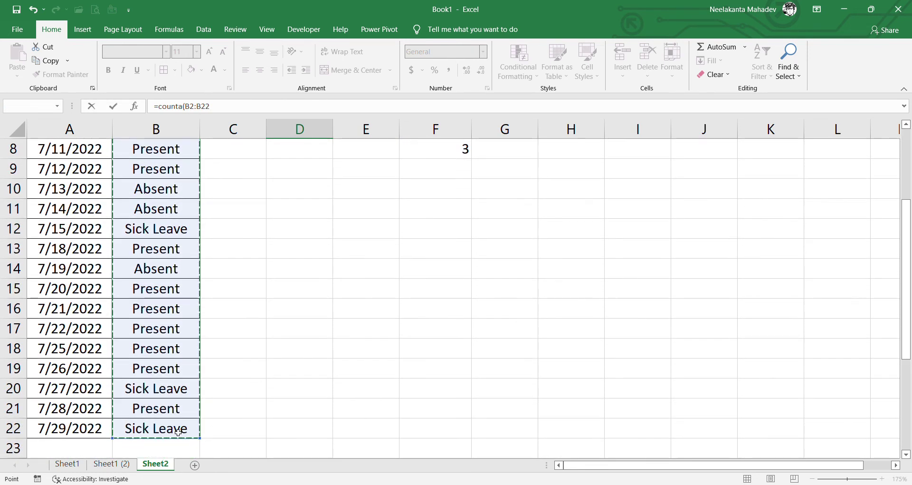
{"action": "key", "text": "Return"}
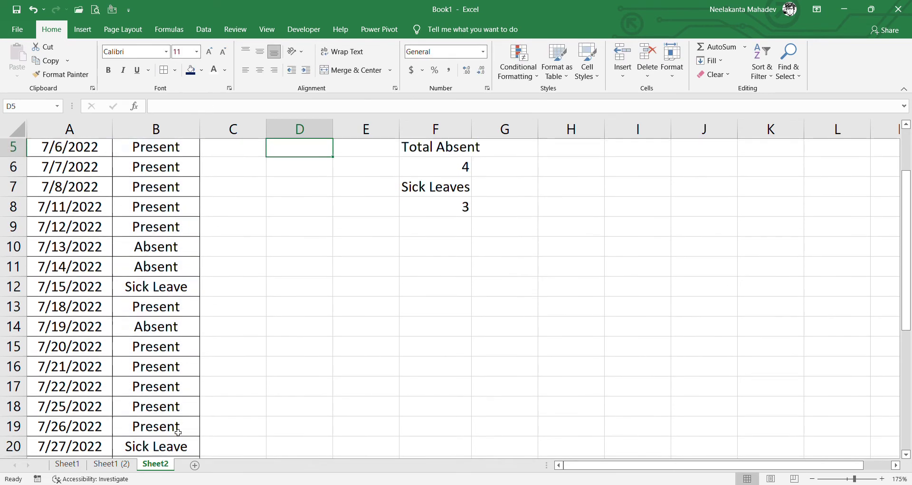
{"action": "scroll", "coordinate": [247, 409], "scroll_direction": "up", "scroll_amount": 2}
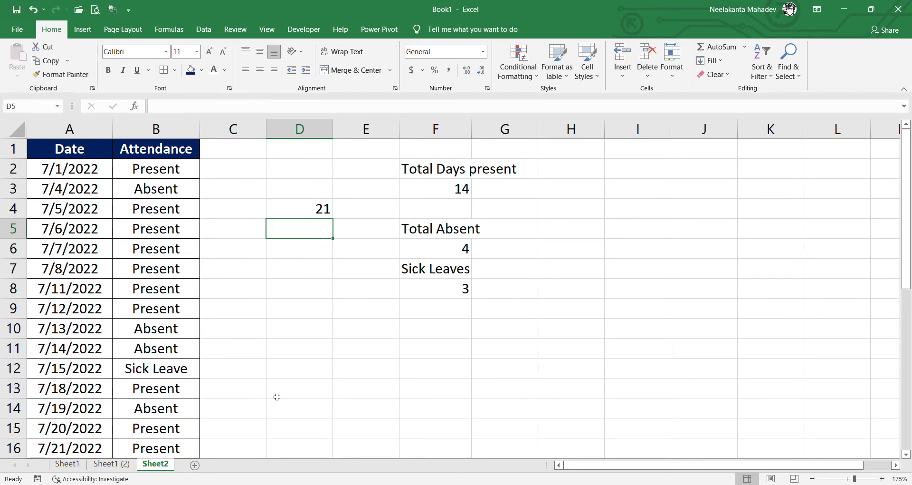
Compare the total in D4 with the three COUNTIF results and label it "Entries" in cell D3.
{"action": "left_click", "coordinate": [321, 216]}
{"action": "left_click", "coordinate": [436, 190]}
{"action": "left_click", "coordinate": [460, 252]}
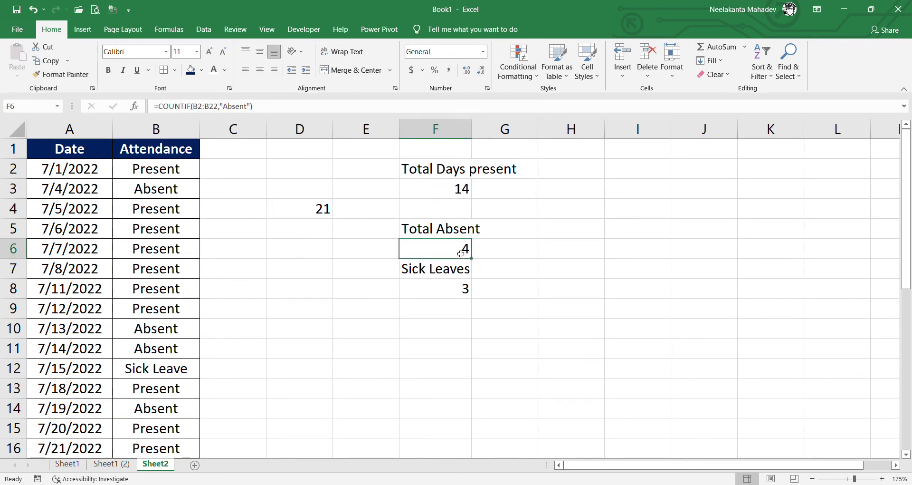
{"action": "left_click", "coordinate": [468, 282]}
{"action": "left_click", "coordinate": [314, 189]}
{"action": "type", "text": "Entries"}
{"action": "key", "text": "Return"}
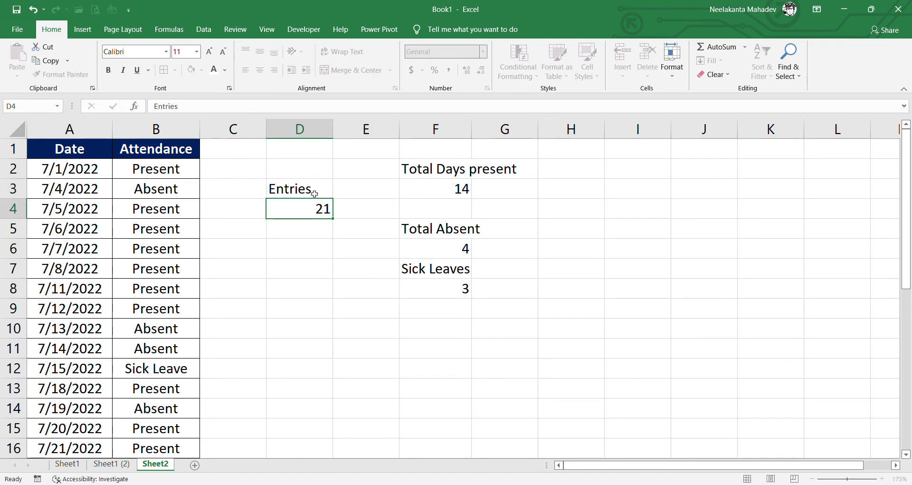